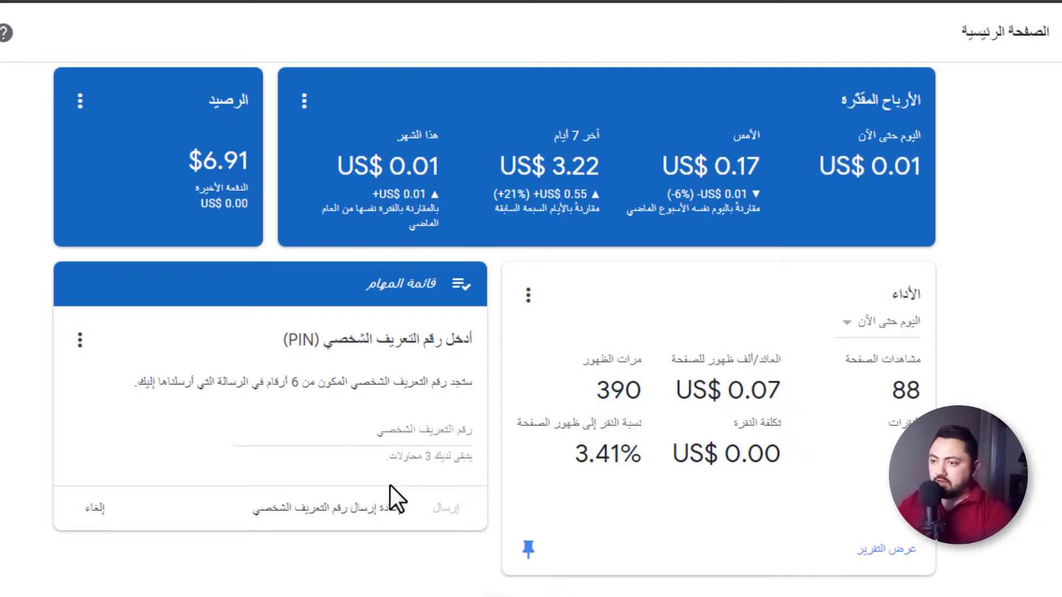
Request a replacement PIN from the billing-address task card and confirm the resend
click(332, 514)
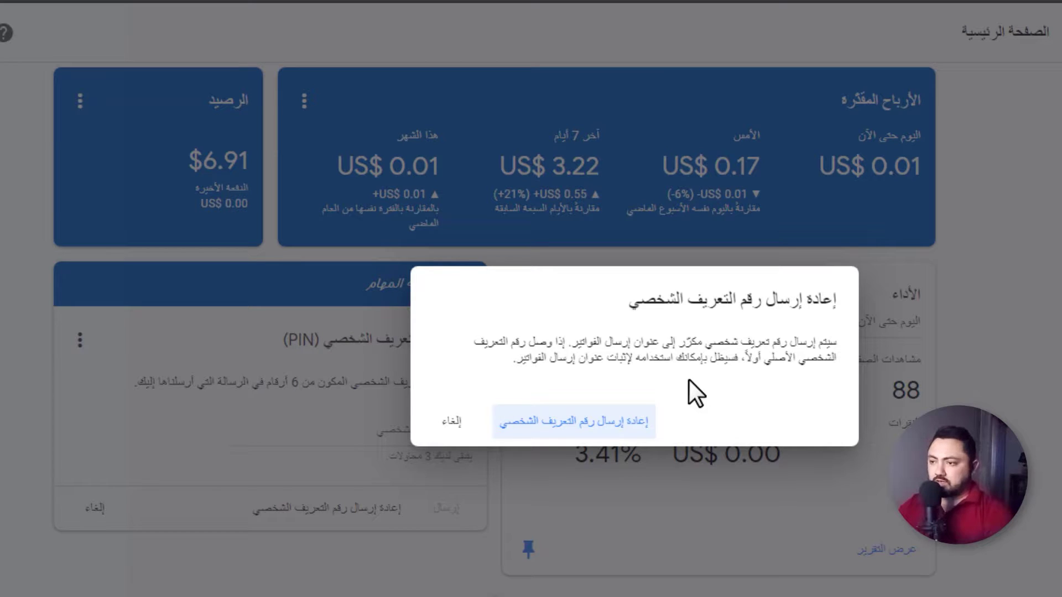
click(576, 437)
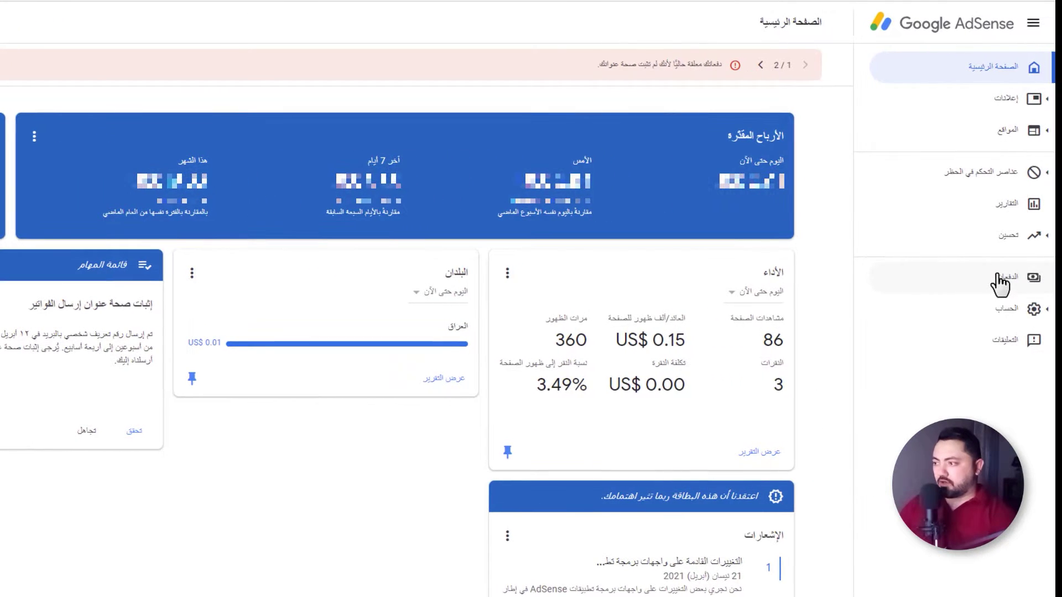
click(1004, 287)
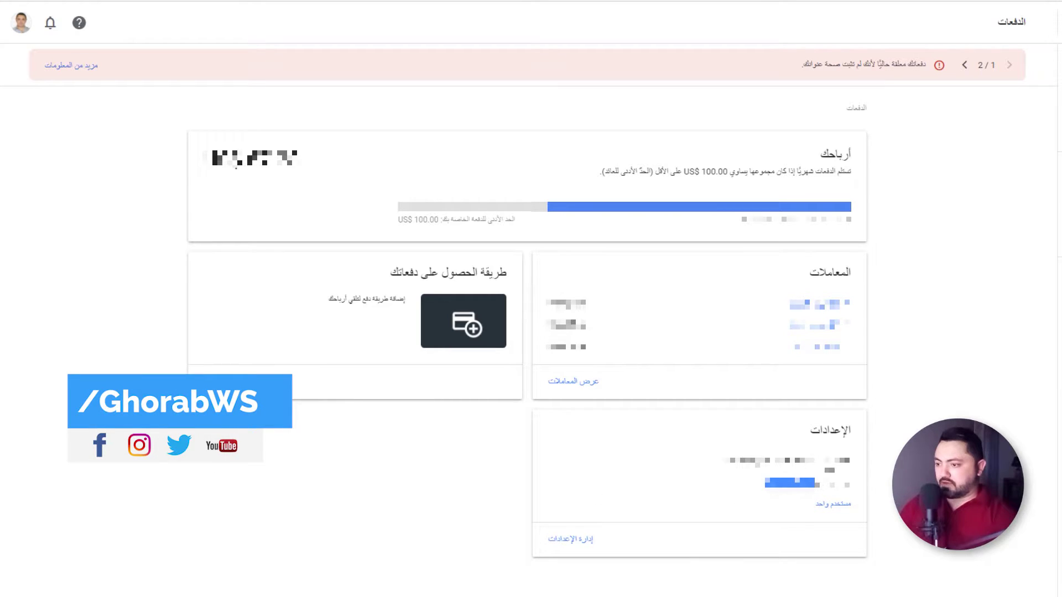
click(570, 540)
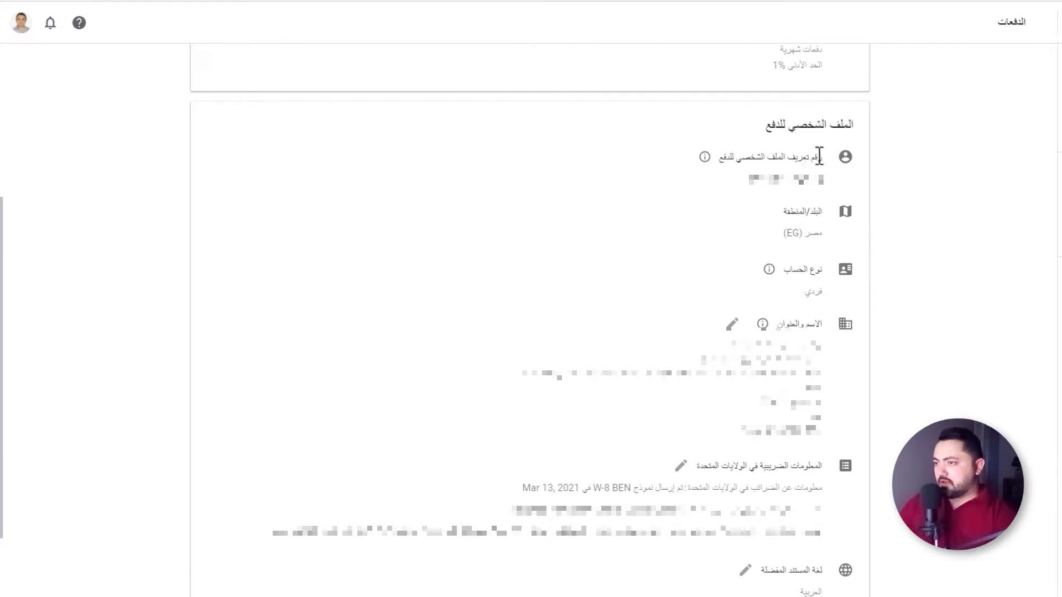
drag(841, 123, 771, 124)
click(771, 123)
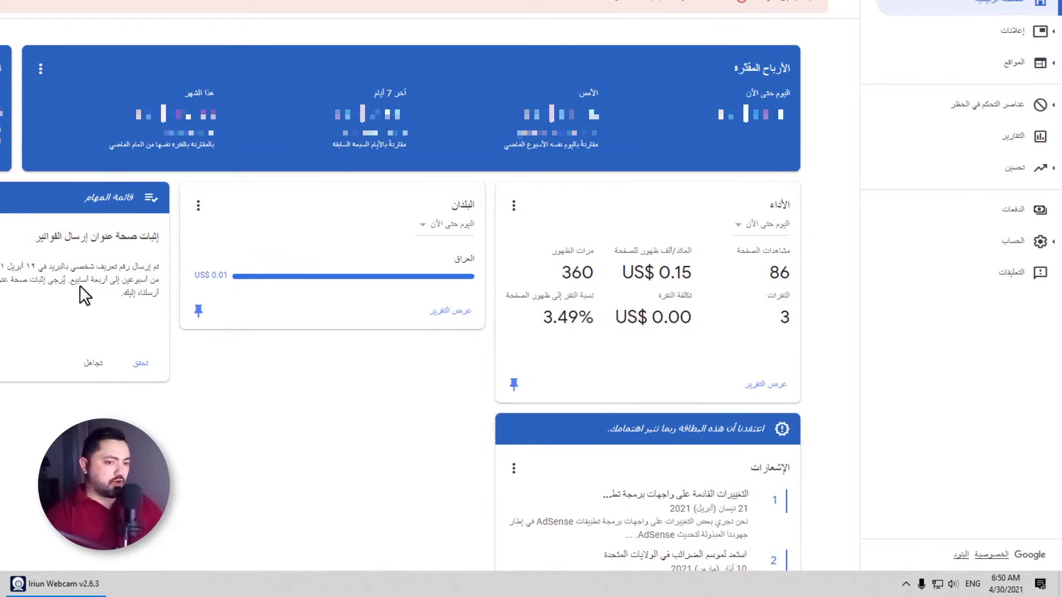
Check today's date in the Windows clock flyout, then return to the AdSense dashboard
click(1006, 582)
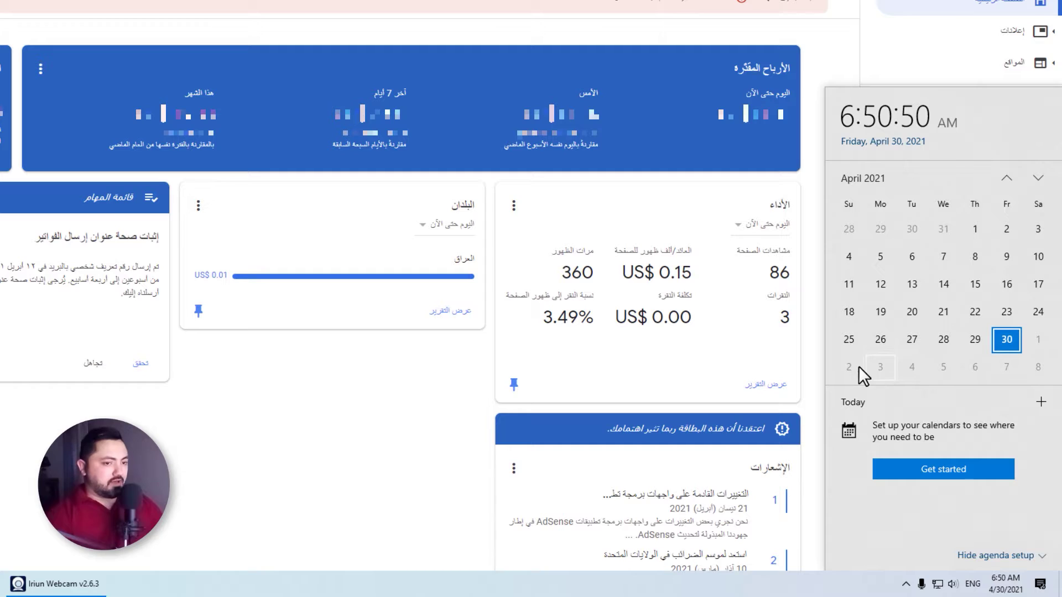
click(368, 371)
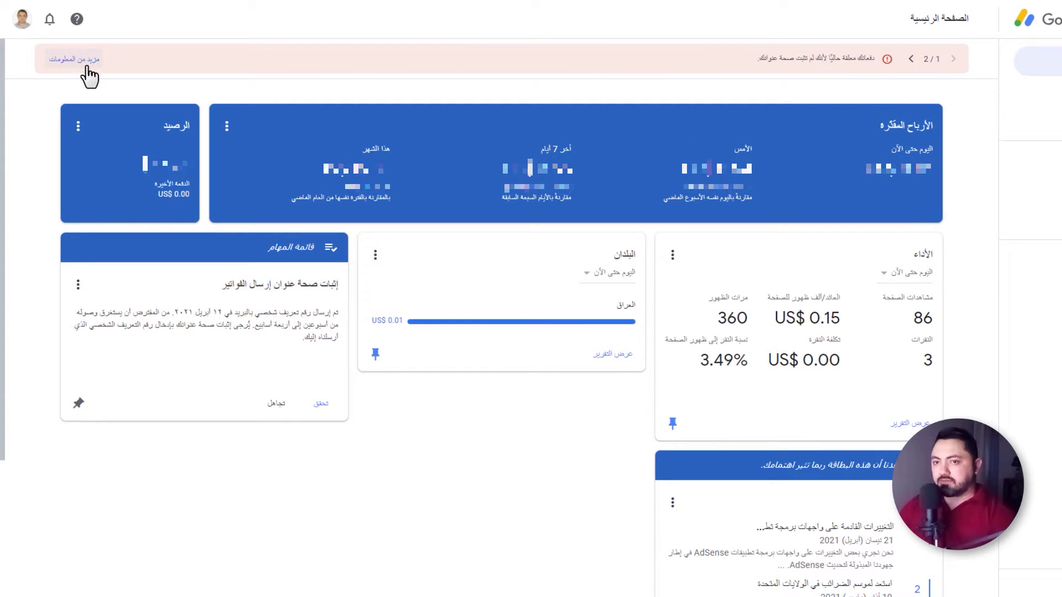
Open the payment-hold help page and go to the PIN troubleshooter
click(86, 67)
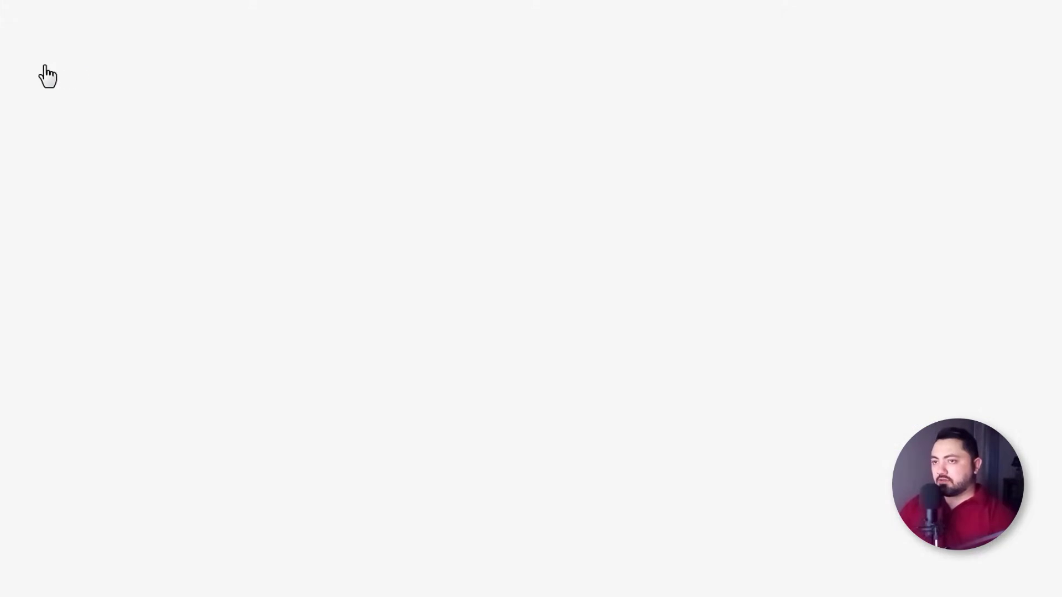
scroll(931, 203, down, 10)
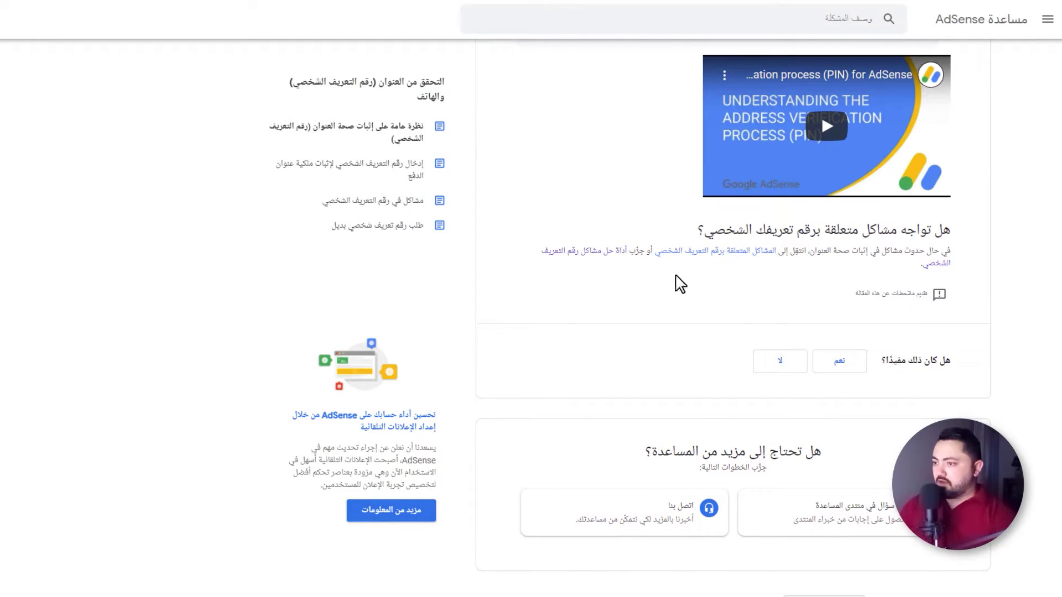
click(595, 260)
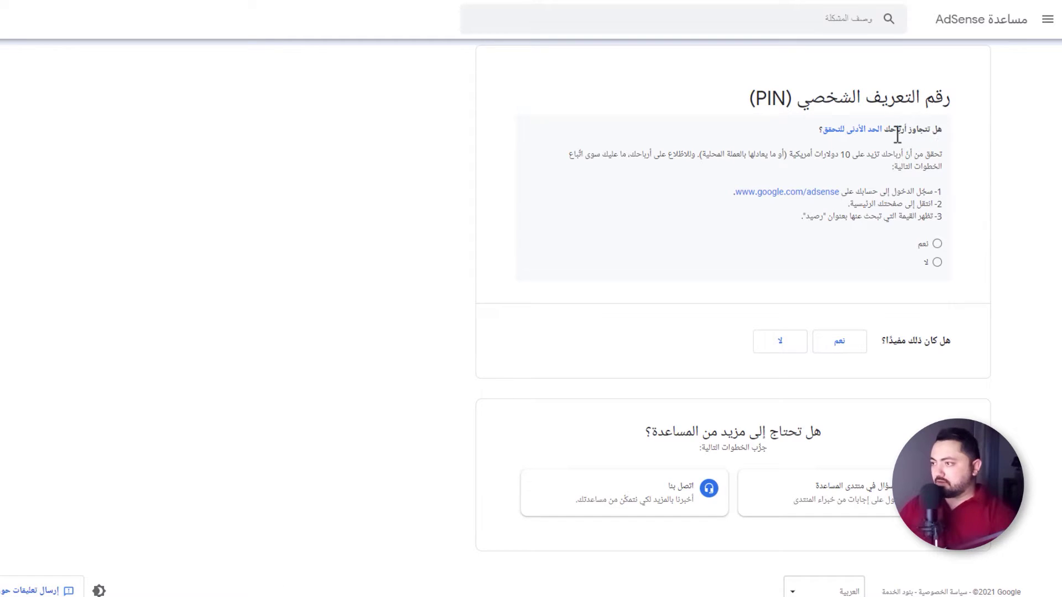
Answer the troubleshooter: Yes for reaching the threshold, No for receiving the PIN, Yes for replacements requested
drag(880, 155, 805, 156)
click(795, 157)
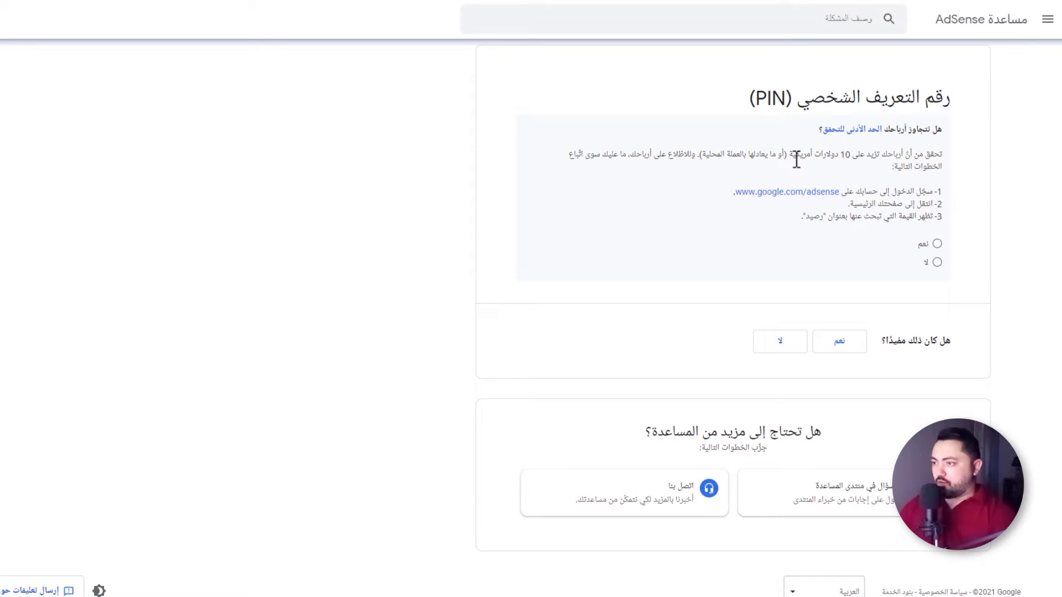
click(936, 245)
drag(938, 271, 829, 275)
click(829, 272)
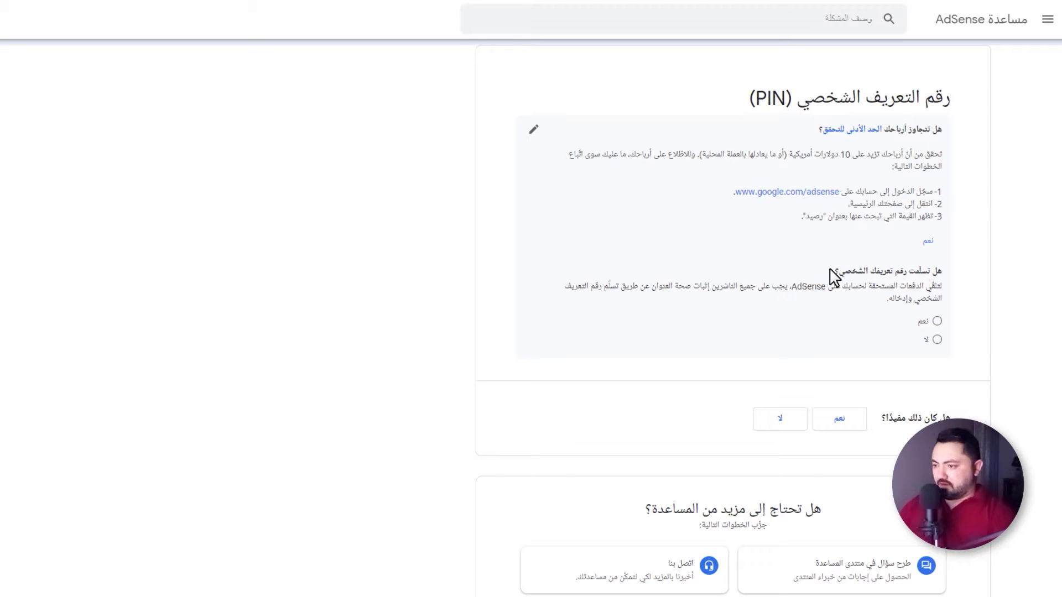
click(937, 340)
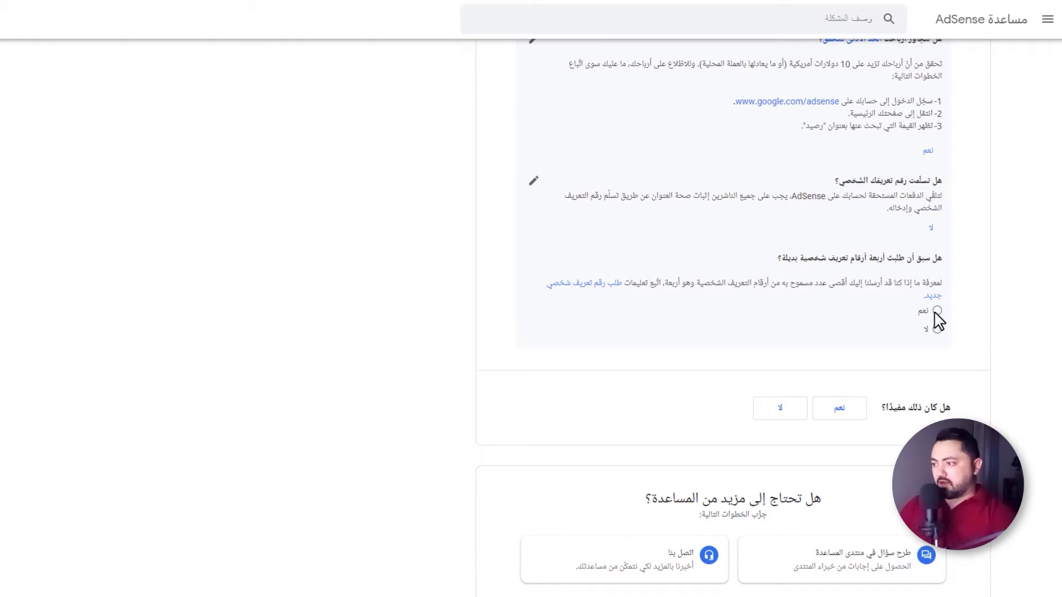
click(937, 312)
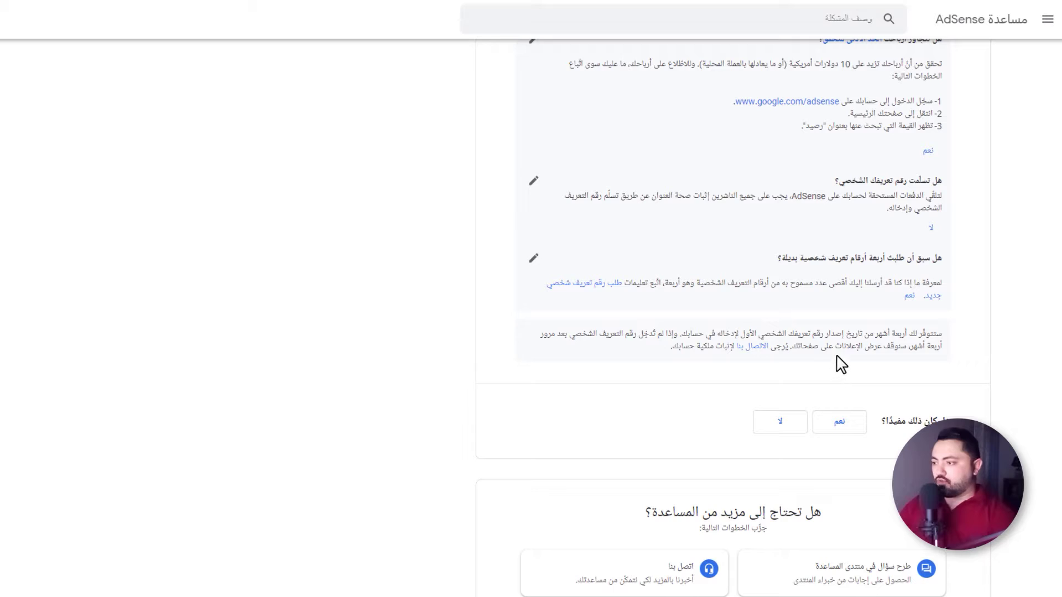
Open the PIN verification contact form and paste in the account holder's full name
click(753, 348)
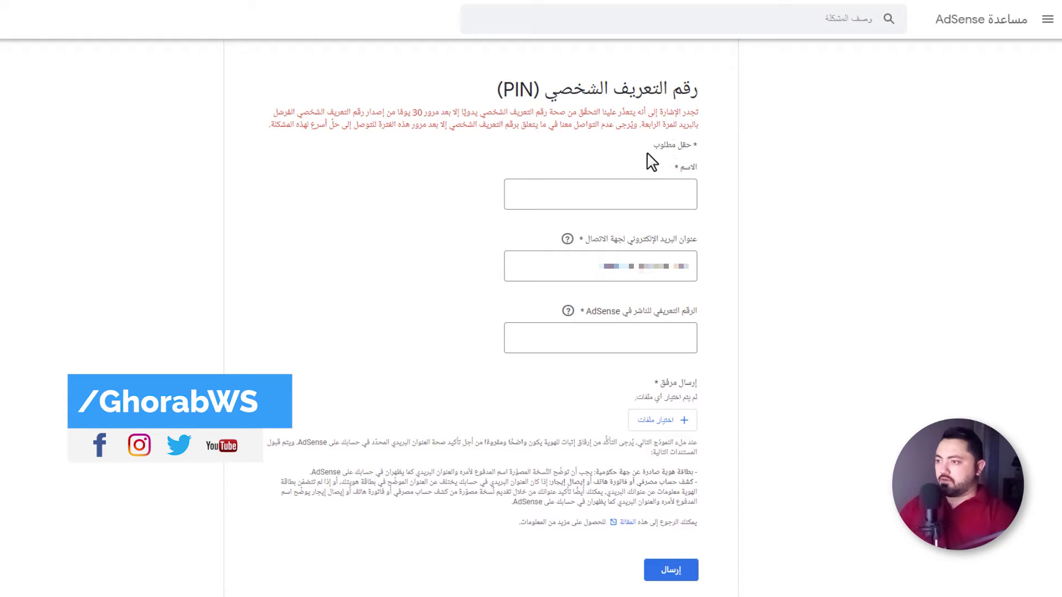
click(657, 199)
key(ctrl+v)
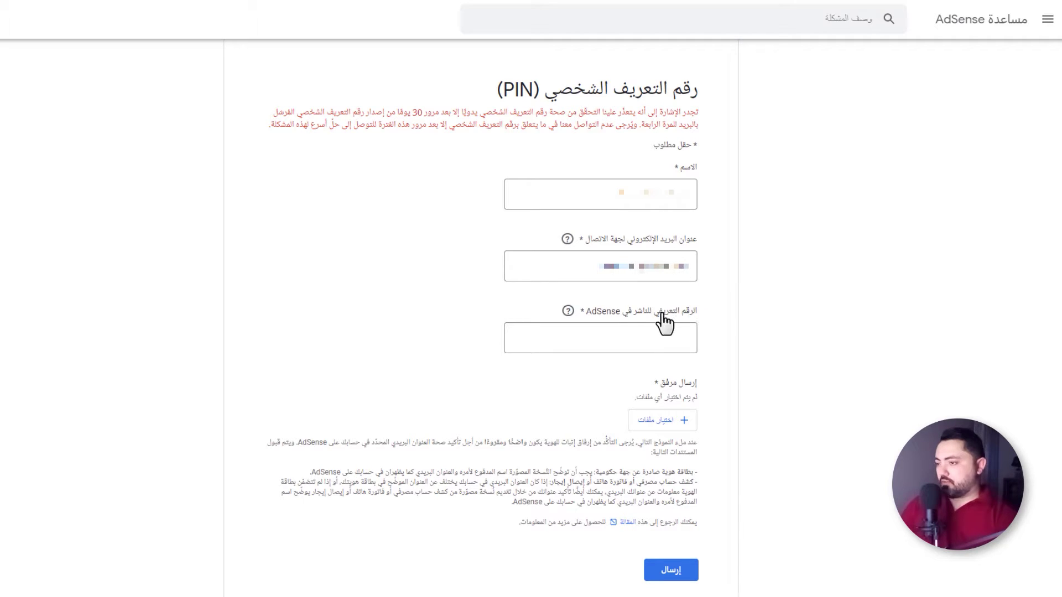
click(624, 341)
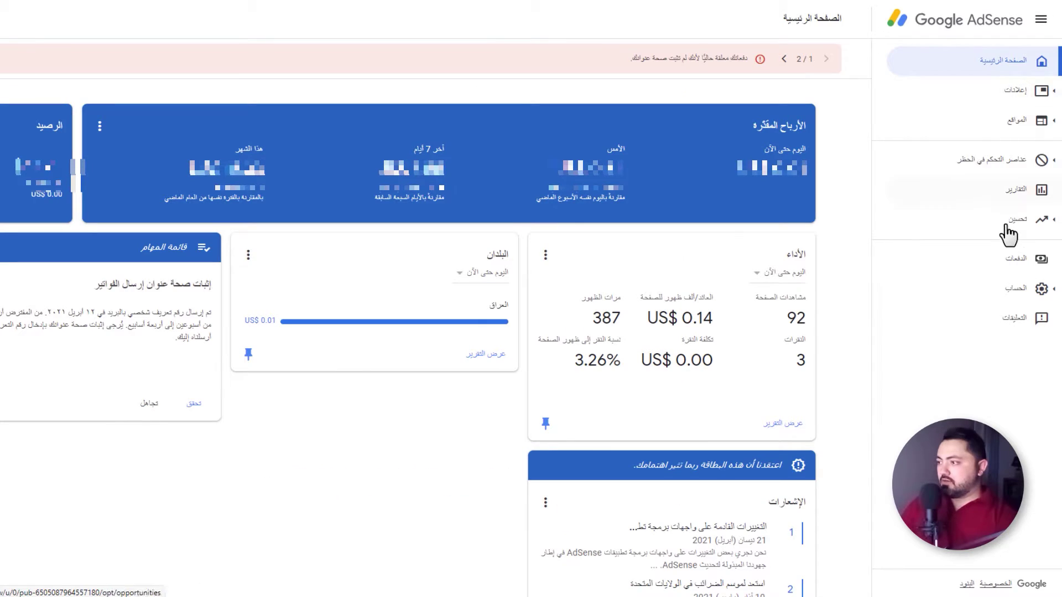
Copy the publisher ID from Account information and paste it into the form's Publisher ID field
click(1017, 301)
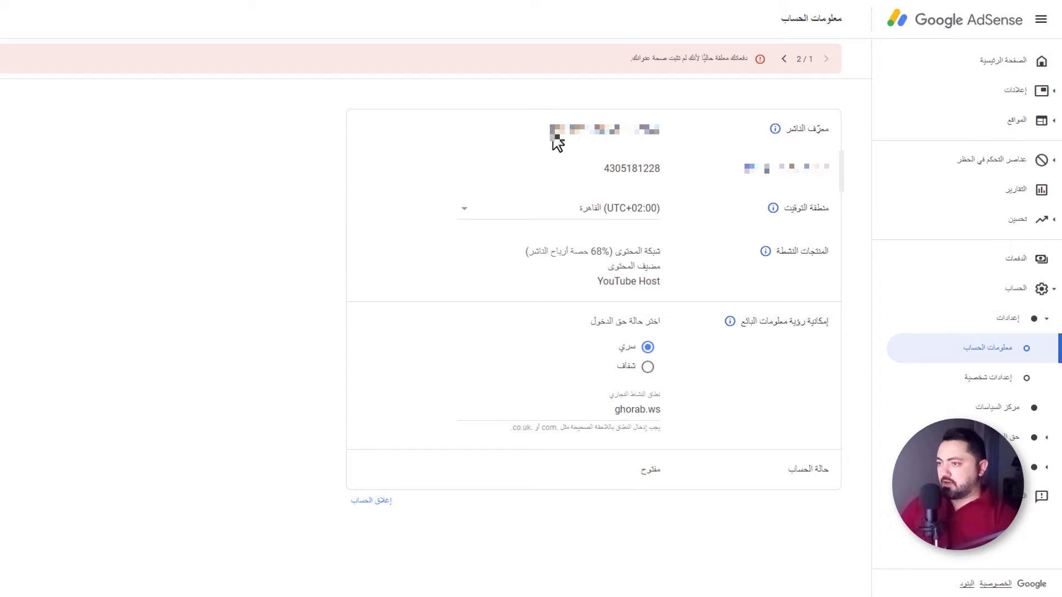
drag(550, 129, 663, 130)
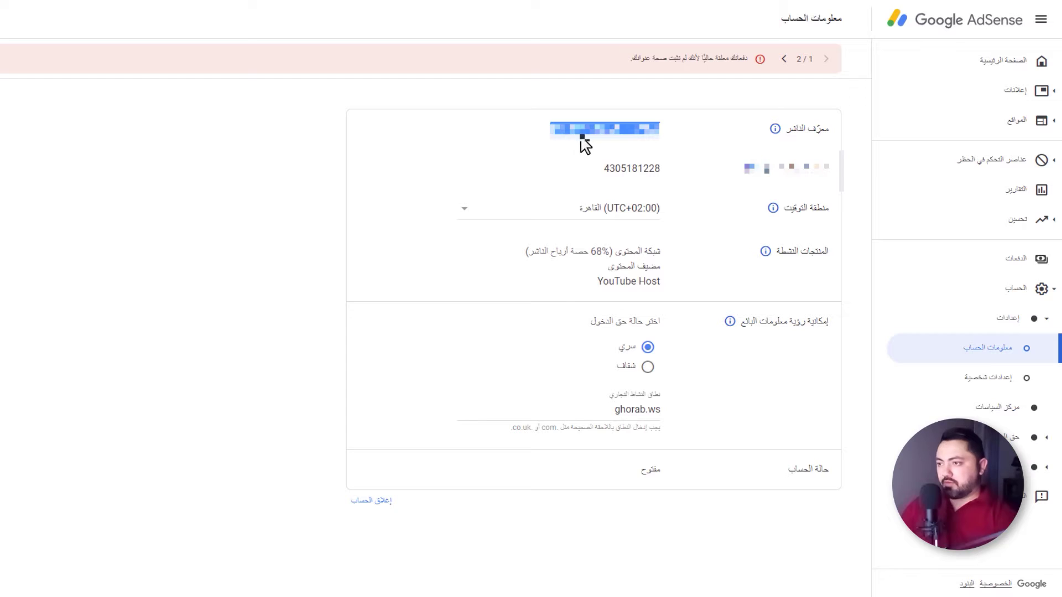
click(606, 124)
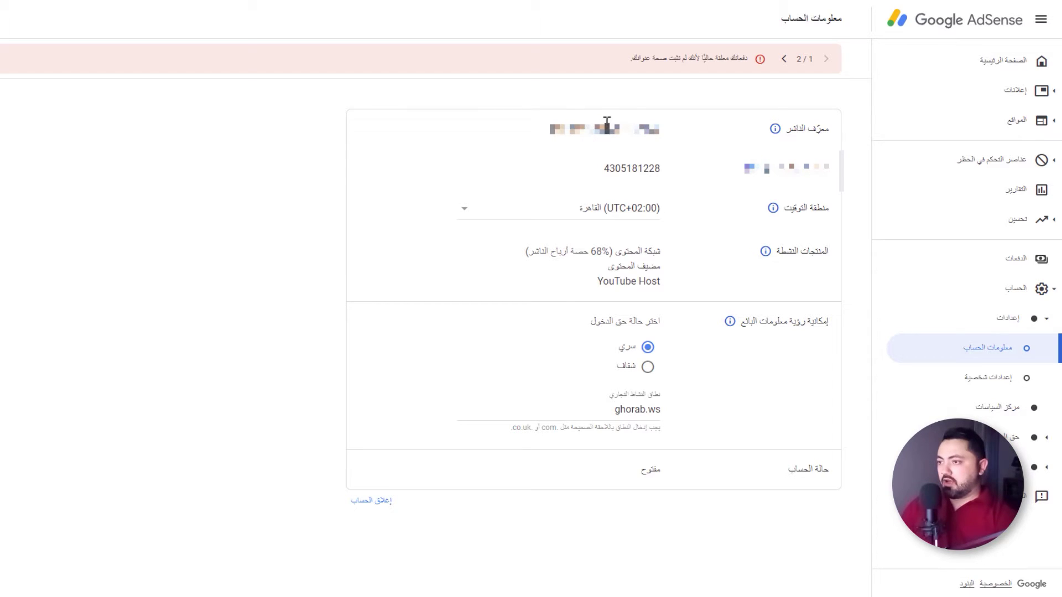
triple_click(604, 124)
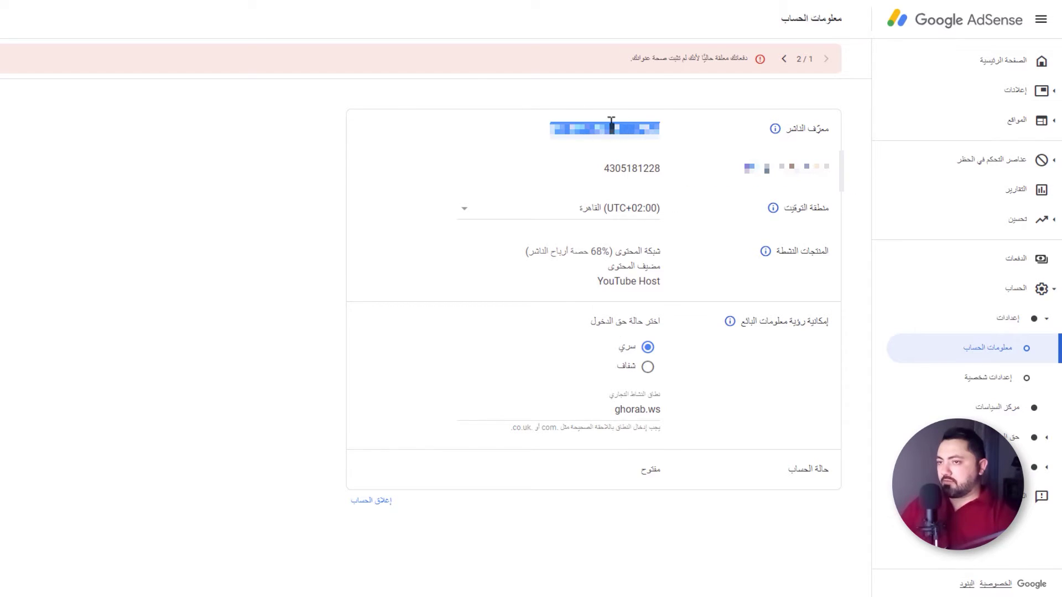
click(660, 338)
key(ctrl+v)
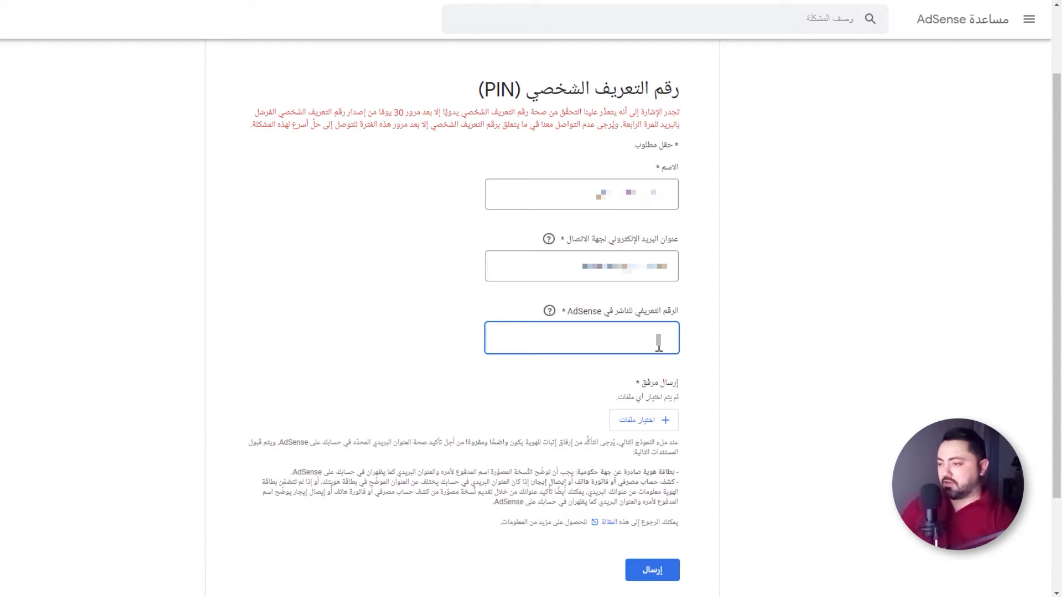
key(ctrl+v)
click(699, 344)
scroll(700, 343, down, 2)
scroll(686, 388, up, 2)
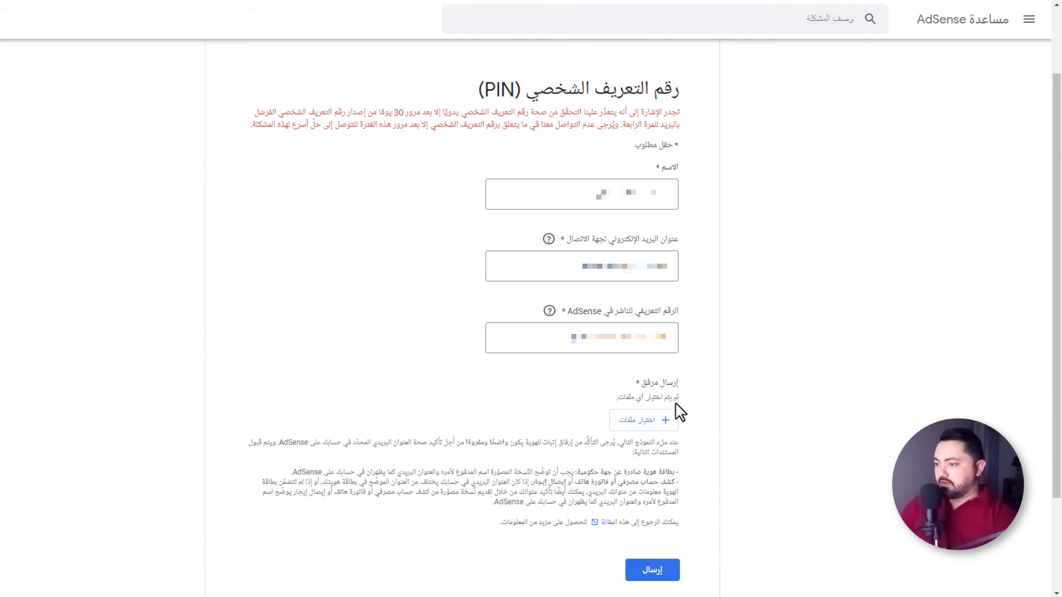
Attach National-ID-front.jpg from the Desktop as the form's required file
click(657, 427)
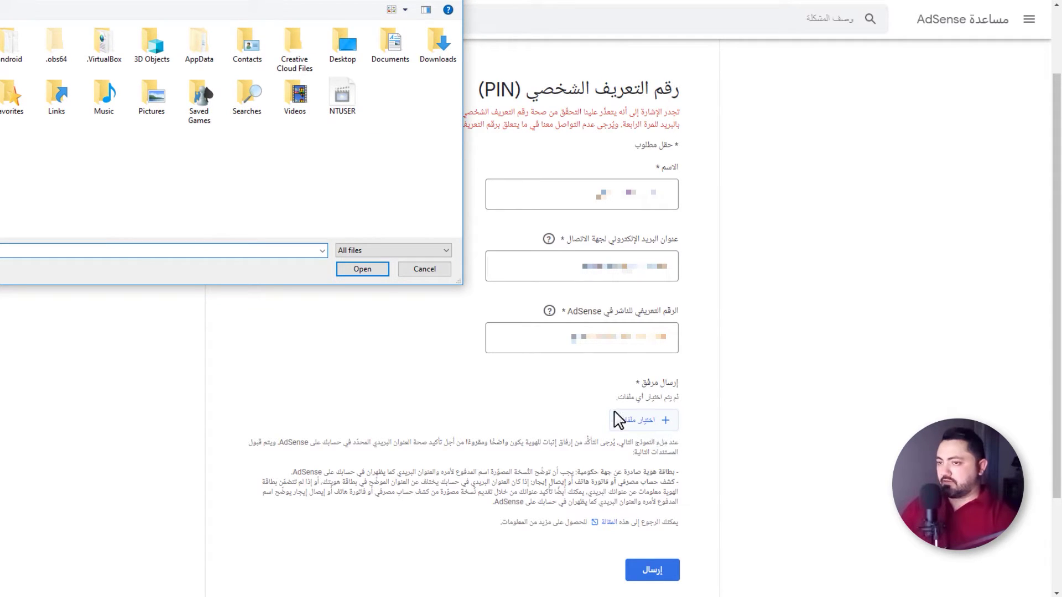
double_click(342, 44)
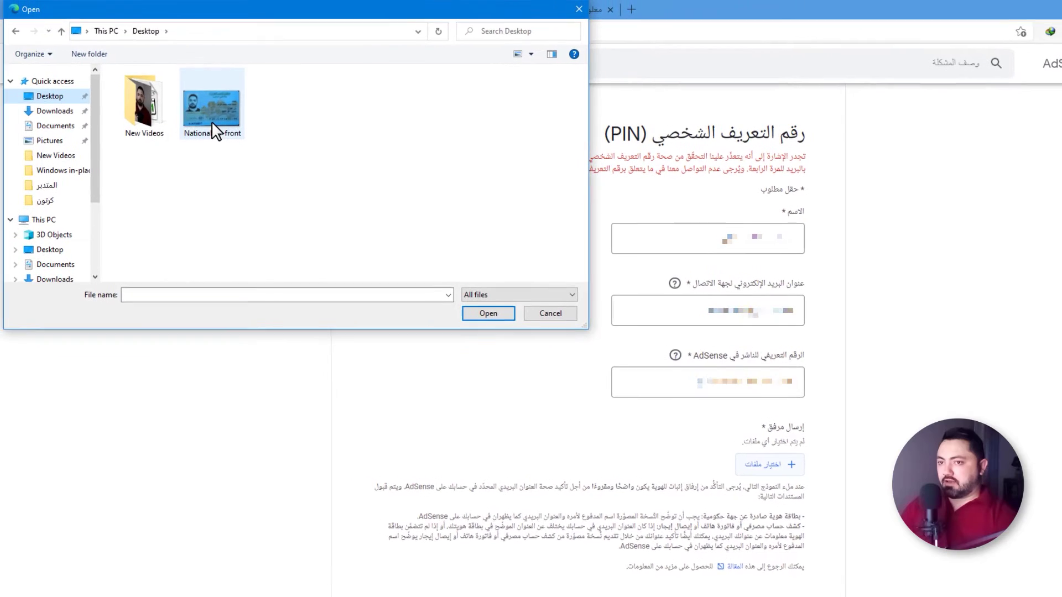
click(217, 121)
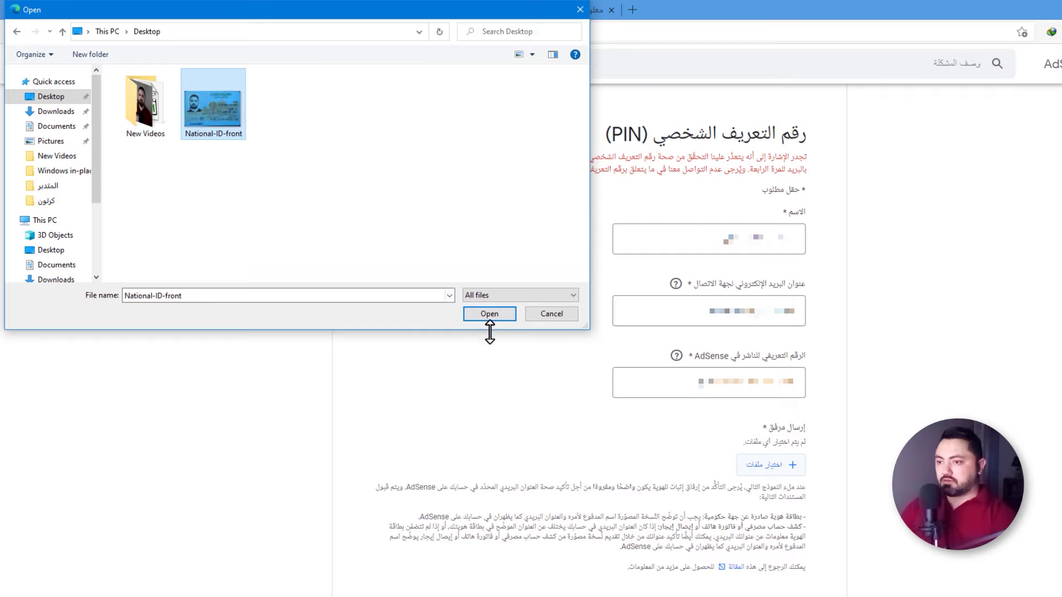
click(490, 315)
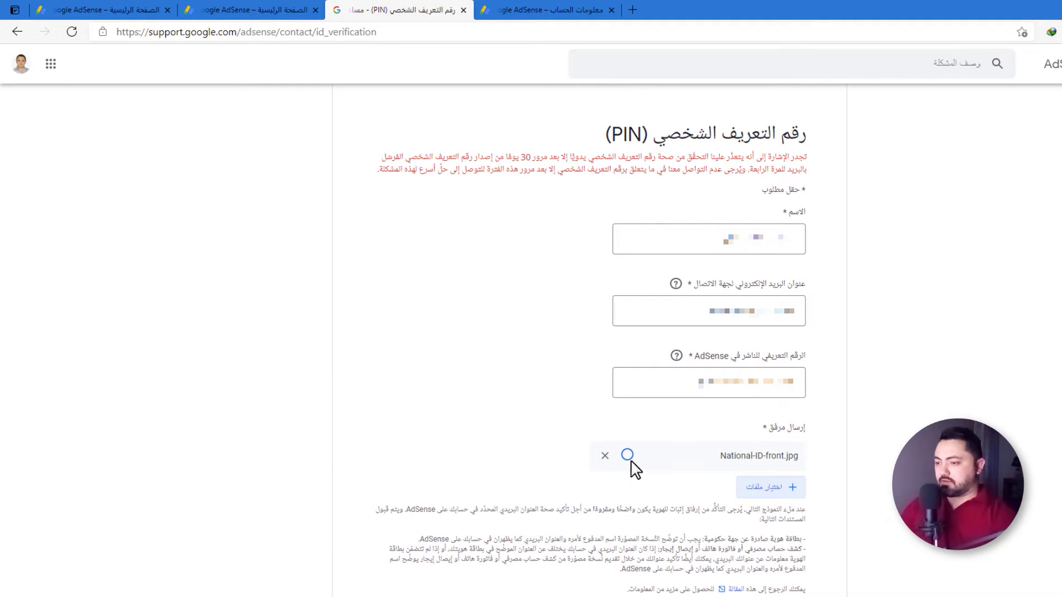
double_click(716, 458)
click(694, 474)
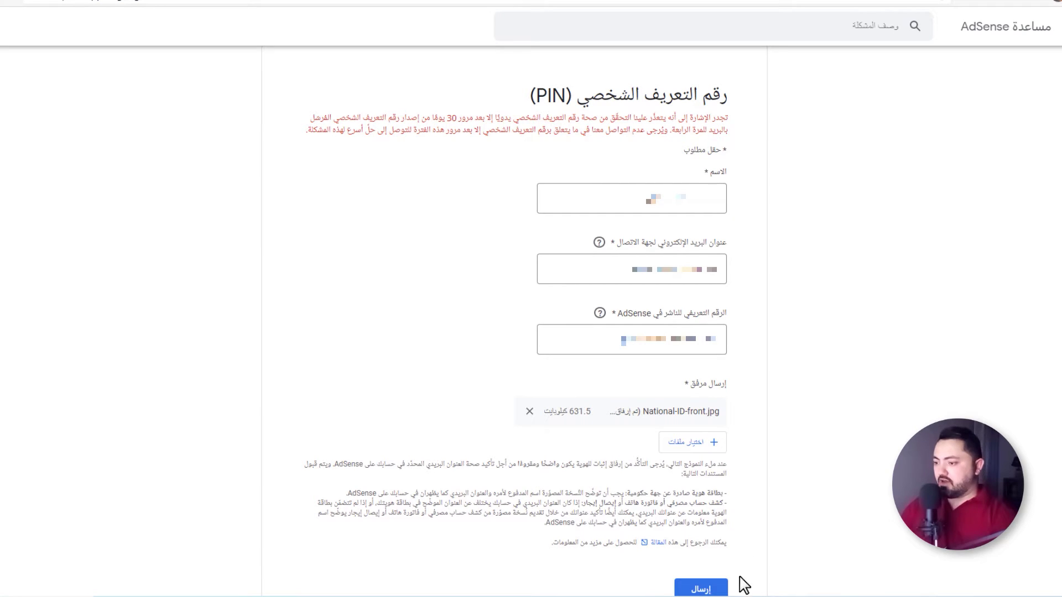
Submit the PIN verification form and review the expected reply time on the confirmation page
click(714, 591)
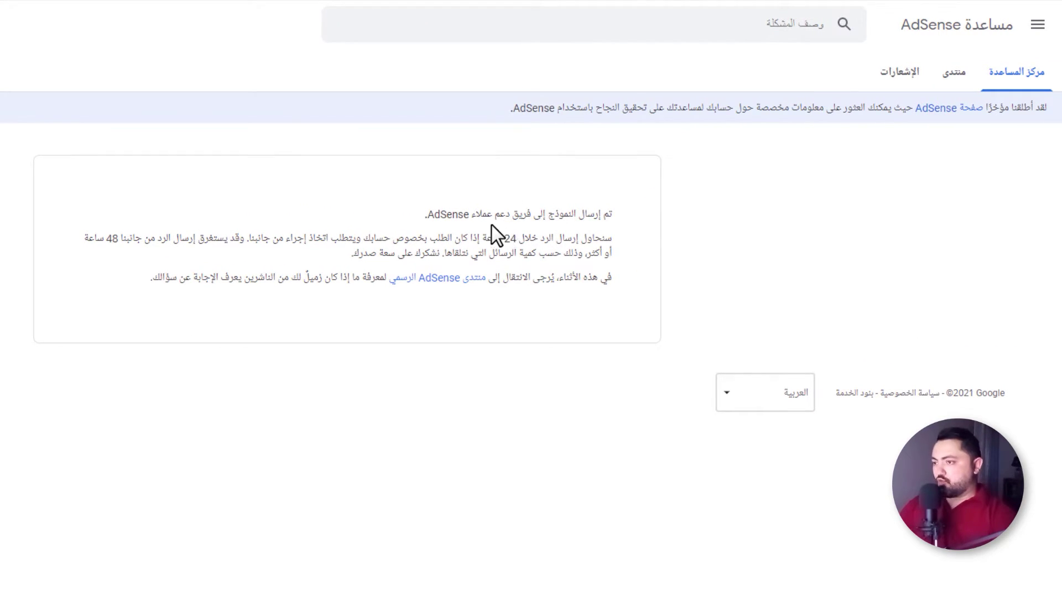
drag(559, 239, 415, 240)
click(399, 241)
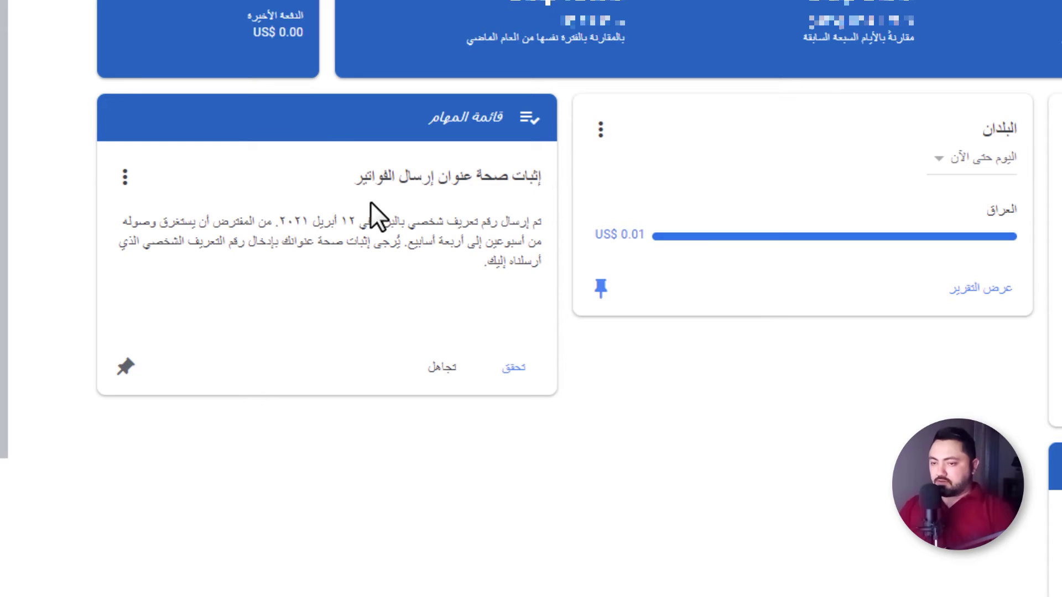
Enter the mailed PIN in the Verify dialog and send it for address verification
click(510, 378)
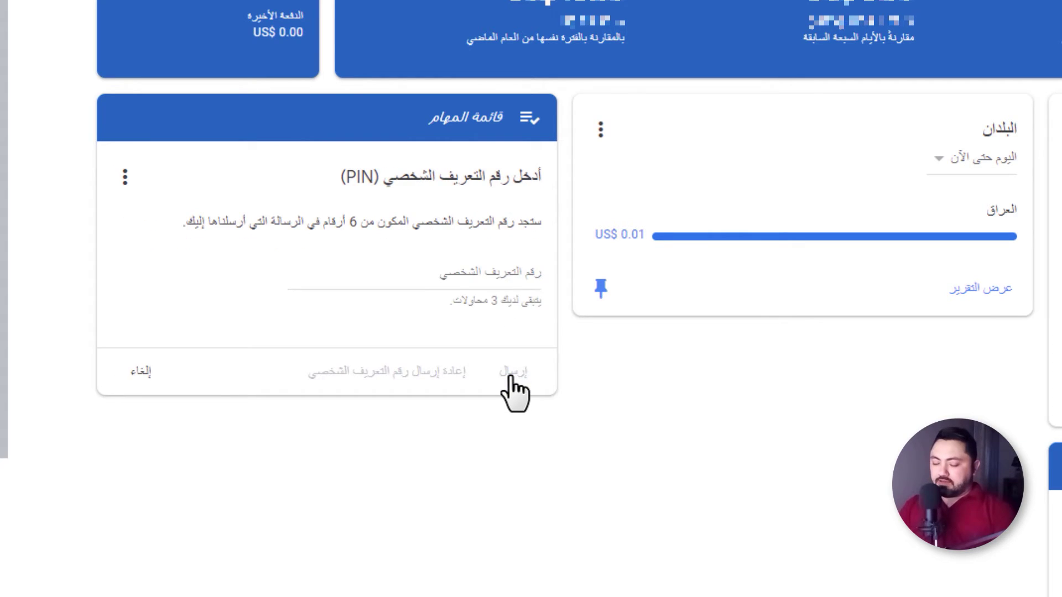
click(500, 271)
text(123456)
click(514, 357)
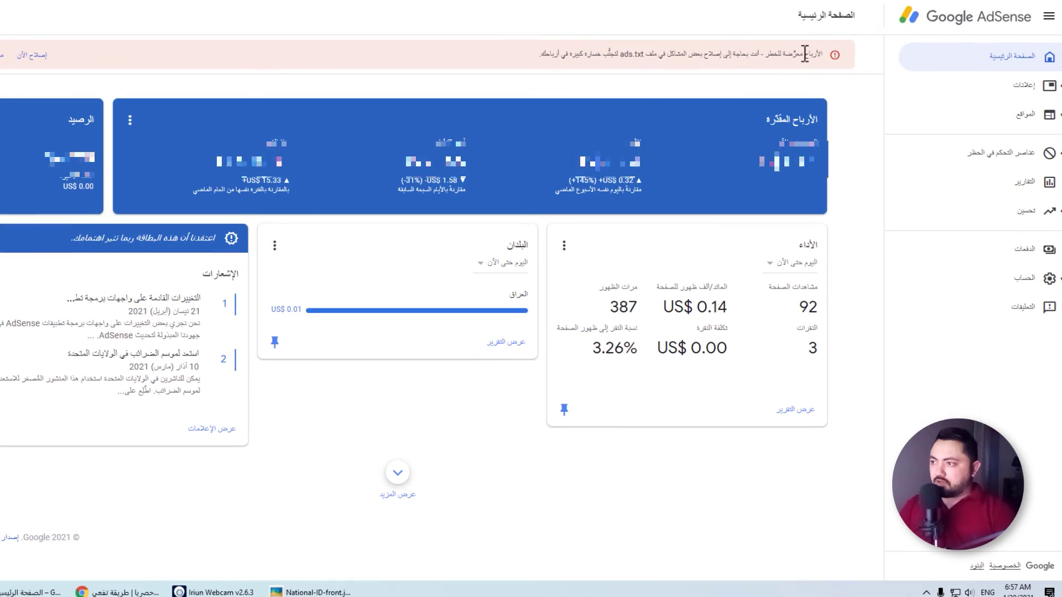
drag(805, 54, 690, 54)
click(690, 53)
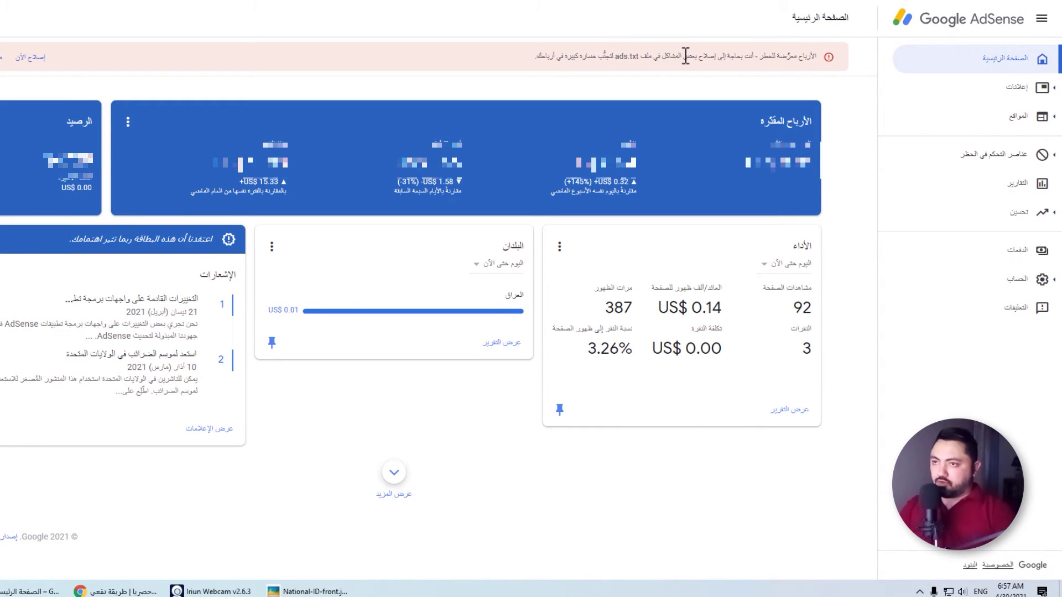